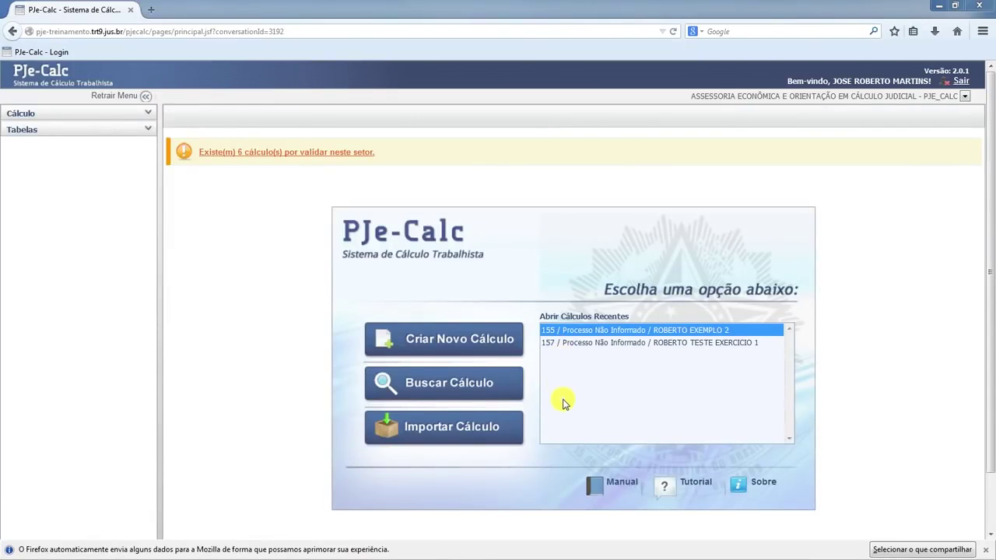
Create a new calculation from the start screen
{"action": "left_click", "coordinate": [467, 383]}
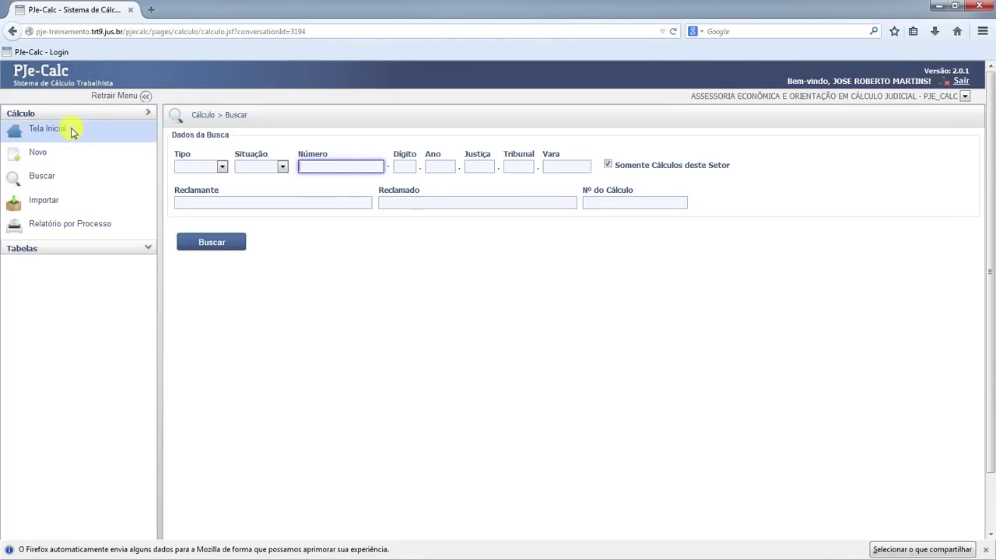
{"action": "left_click", "coordinate": [16, 29]}
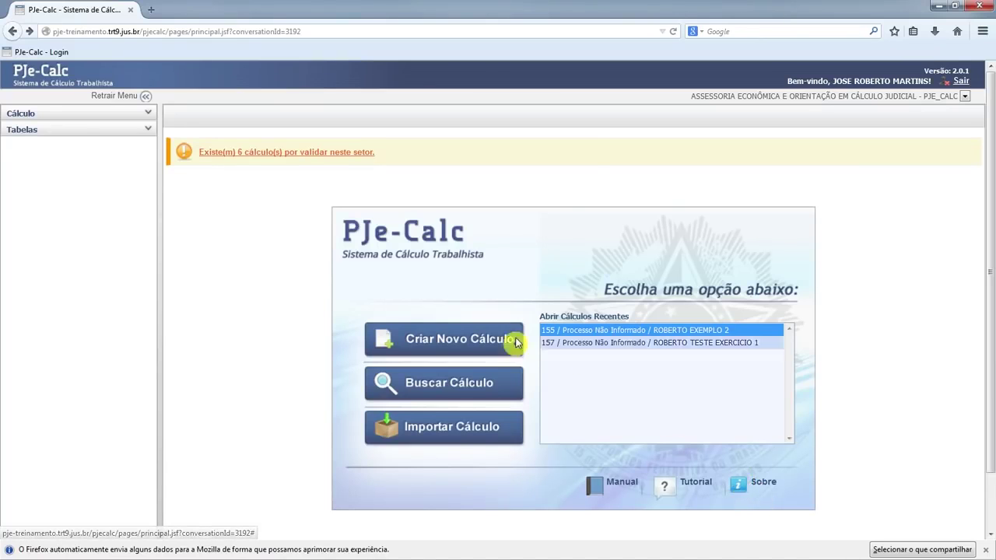
{"action": "left_click", "coordinate": [436, 338]}
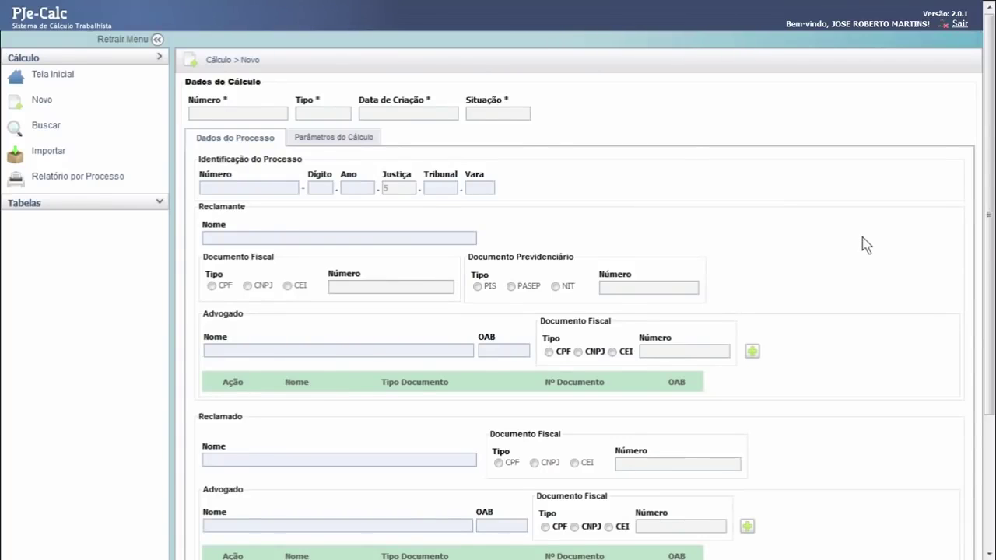
{"action": "left_click", "coordinate": [269, 189]}
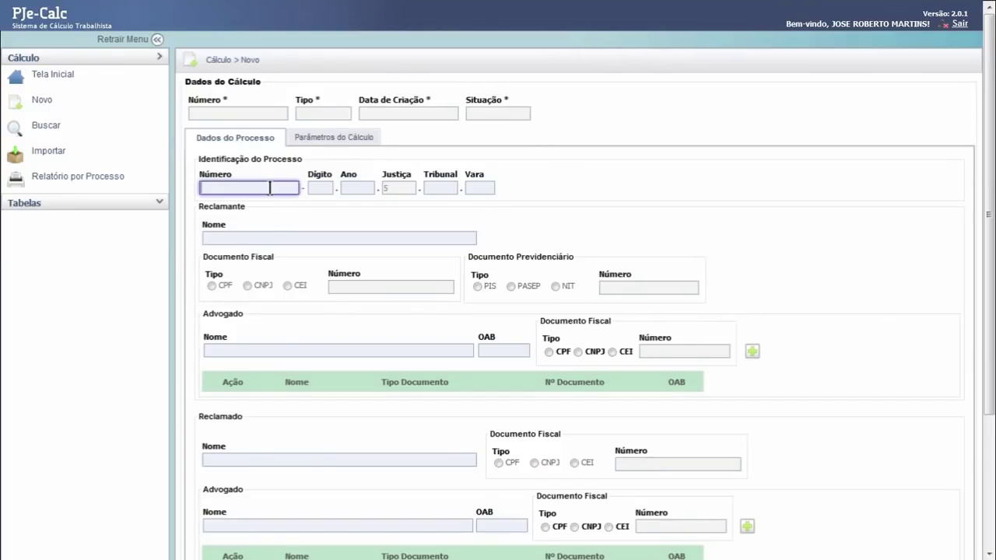
{"action": "left_click", "coordinate": [319, 187]}
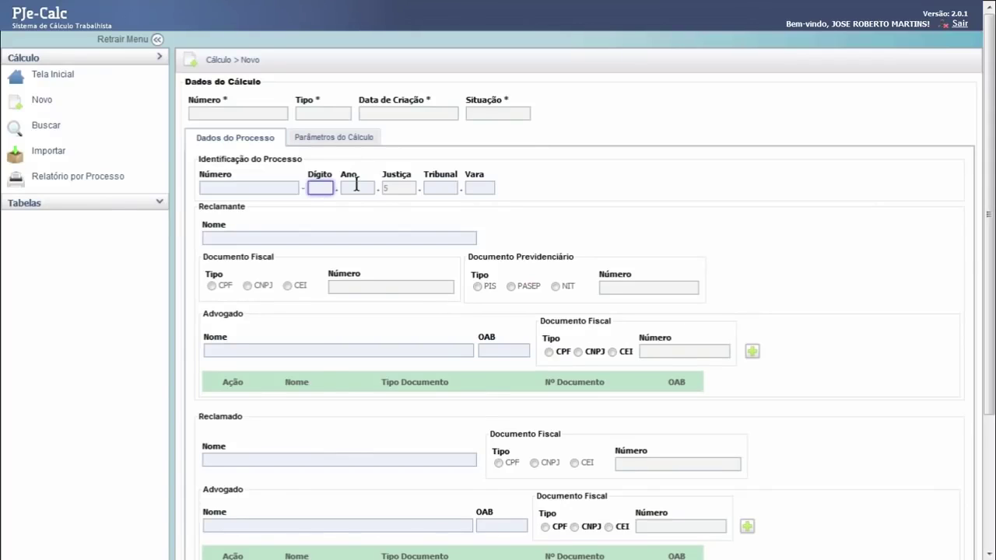
{"action": "left_click", "coordinate": [357, 185]}
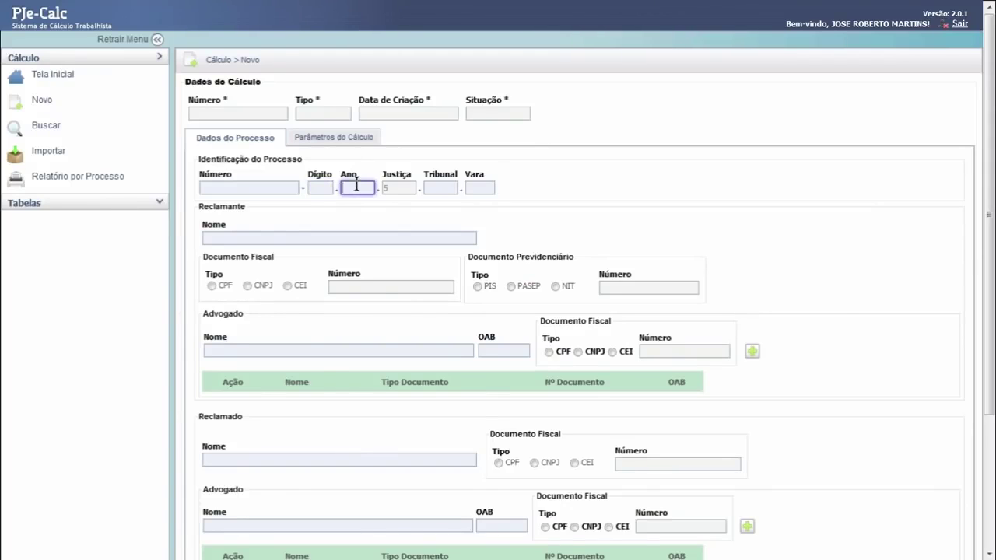
{"action": "left_click", "coordinate": [434, 187]}
{"action": "left_click", "coordinate": [483, 187]}
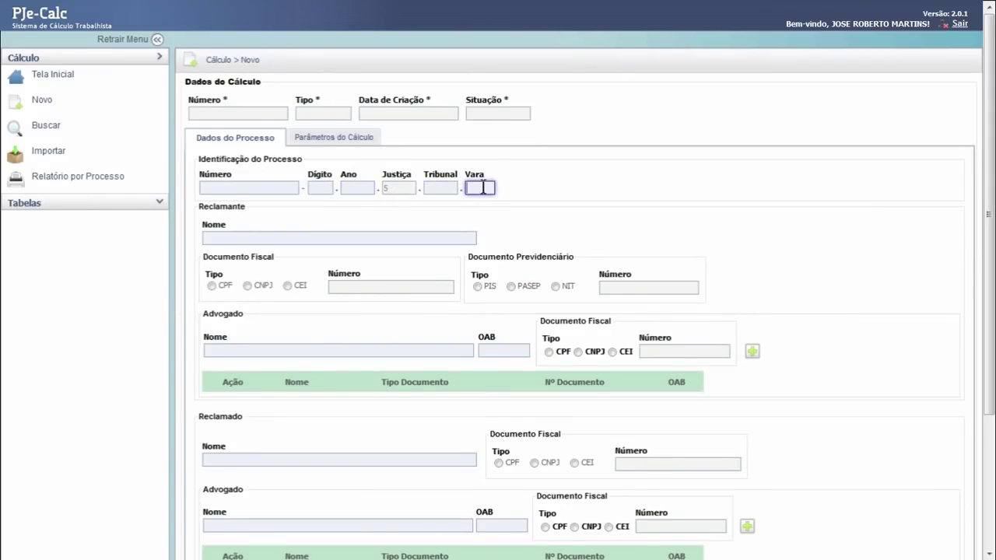
Fill in the claimant's name under Reclamante and enter EMPRESA ABC as the Reclamado name
{"action": "left_click", "coordinate": [222, 239]}
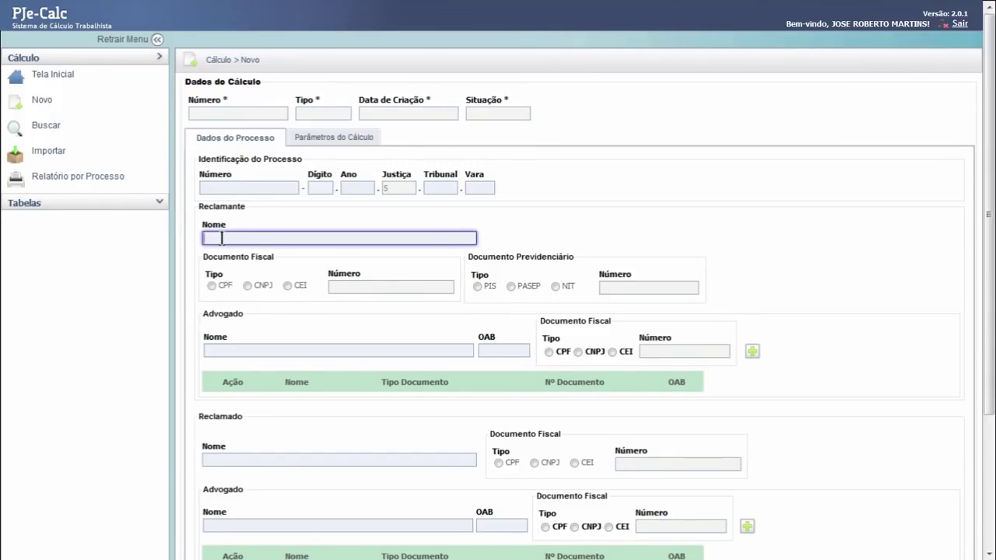
{"action": "type", "text": "FULANO DE TAL"}
{"action": "left_click", "coordinate": [233, 459]}
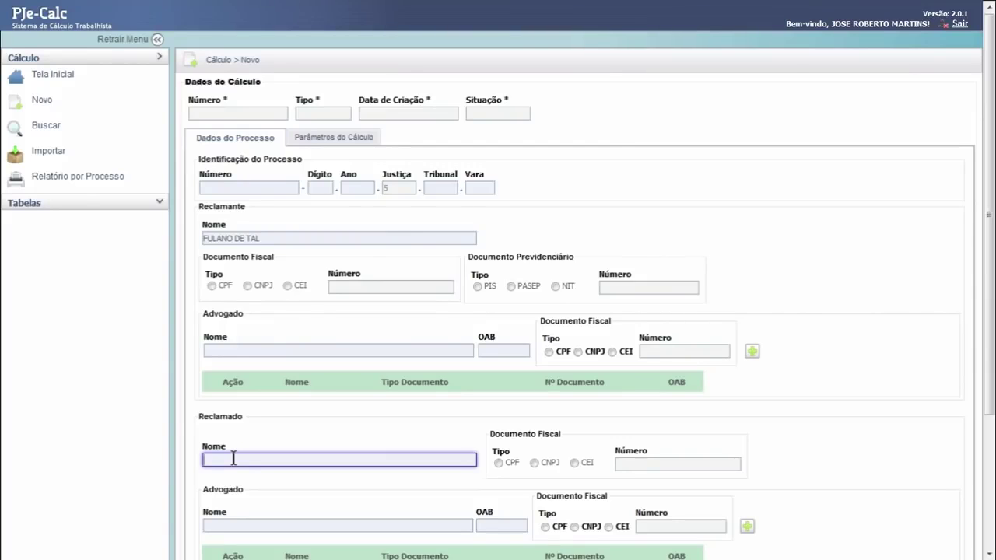
{"action": "type", "text": "EMPRESA ABC"}
{"action": "scroll", "coordinate": [992, 207], "scroll_direction": "down", "scroll_amount": 2}
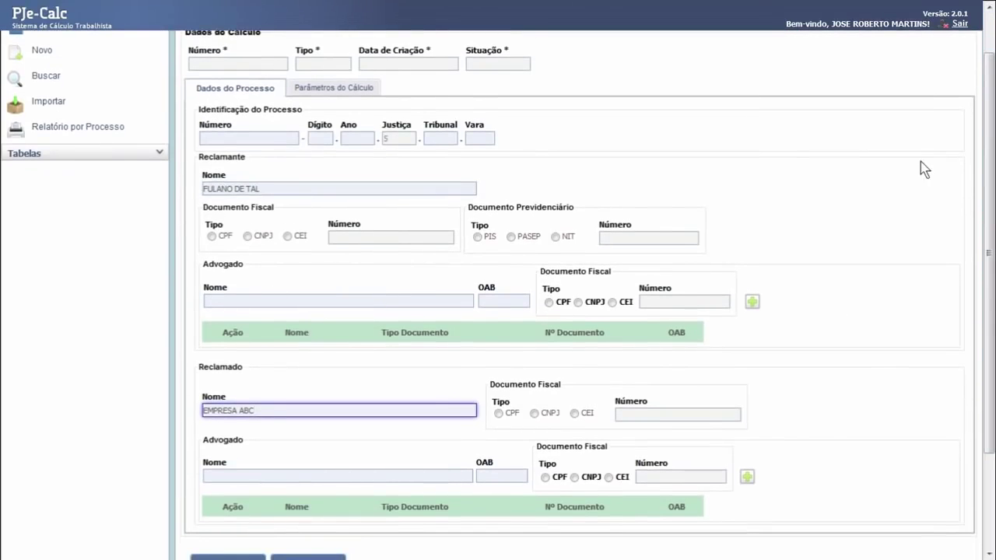
{"action": "left_click_drag", "start_coordinate": [988, 165], "coordinate": [992, 226]}
{"action": "scroll", "coordinate": [992, 226], "scroll_direction": "up", "scroll_amount": 2}
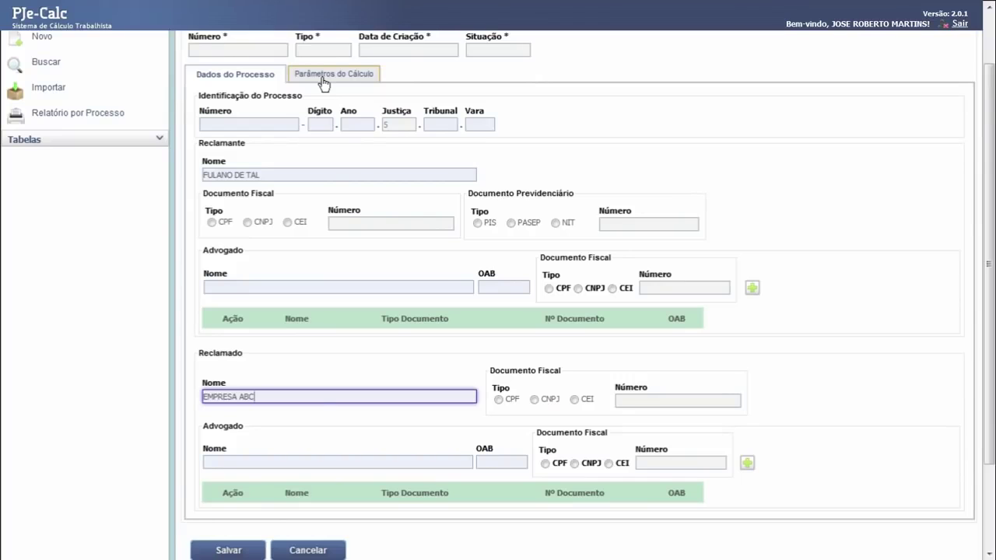
Set the Estado in the calculation parameters to PR
{"action": "left_click", "coordinate": [324, 81]}
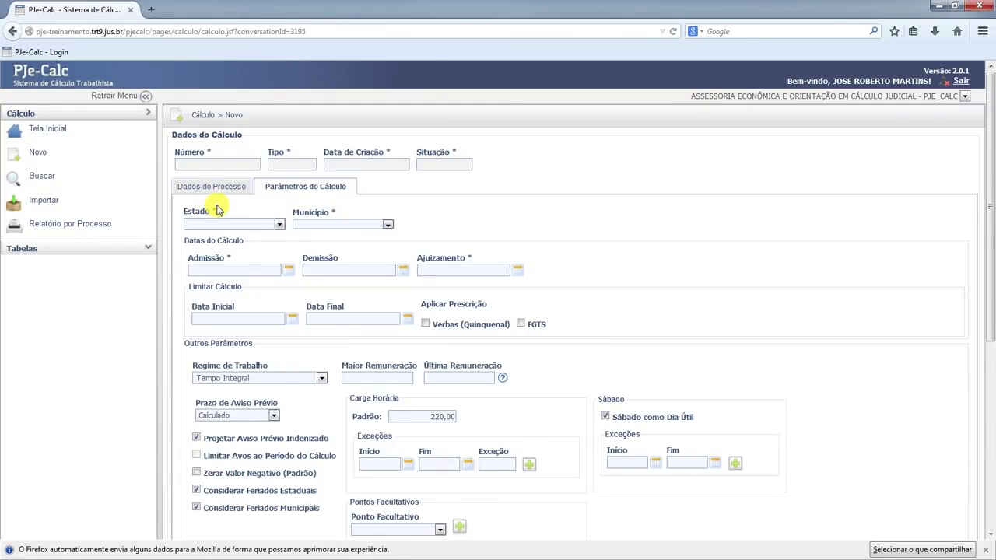
{"action": "left_click", "coordinate": [280, 224]}
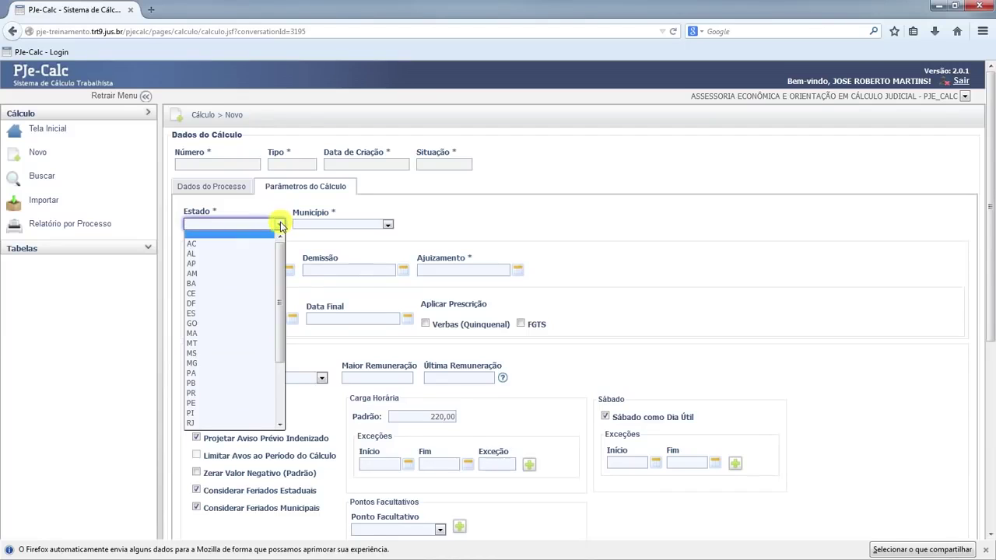
{"action": "key", "text": "p"}
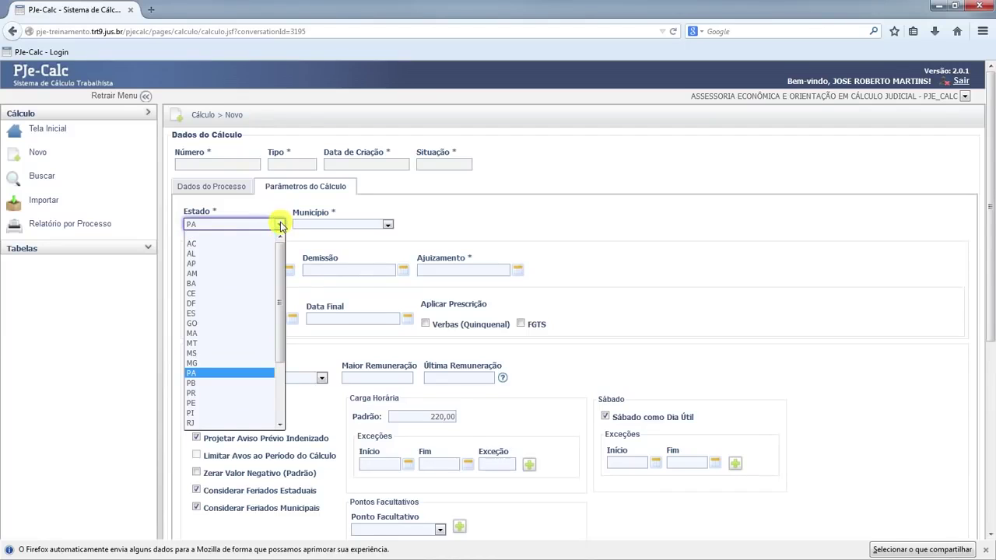
{"action": "left_click", "coordinate": [193, 394]}
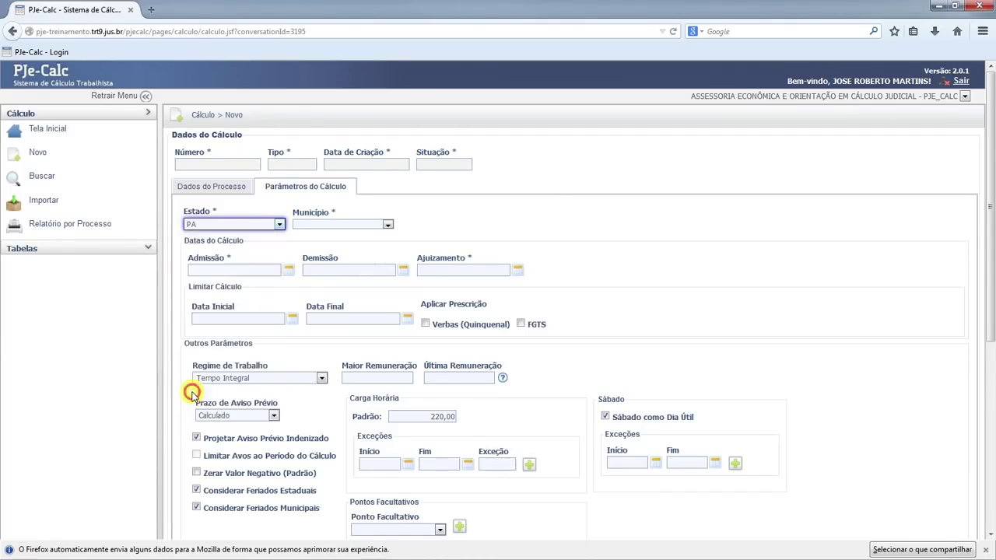
{"action": "key", "text": "Down"}
{"action": "key", "text": "Down"}
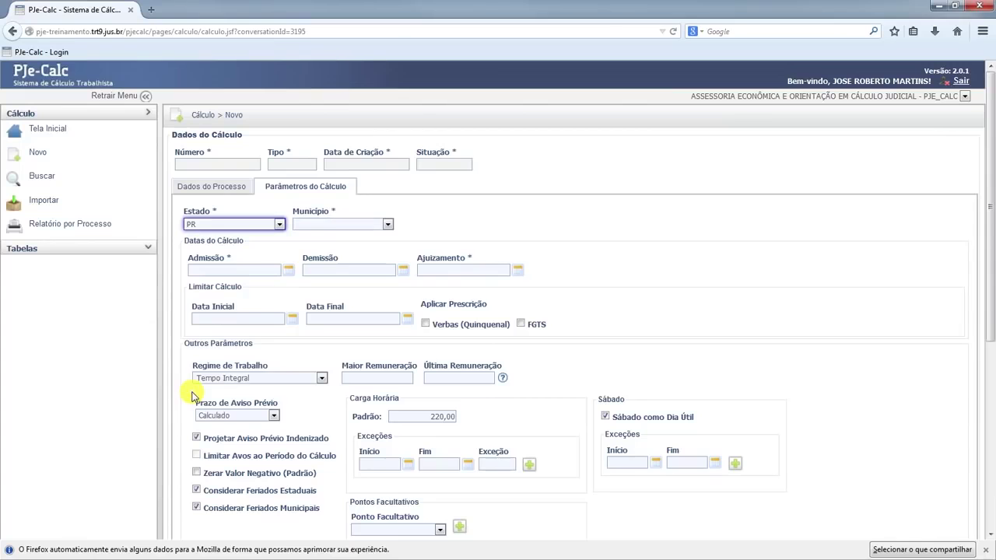
Choose CURITIBA as the Município
{"action": "left_click", "coordinate": [388, 226]}
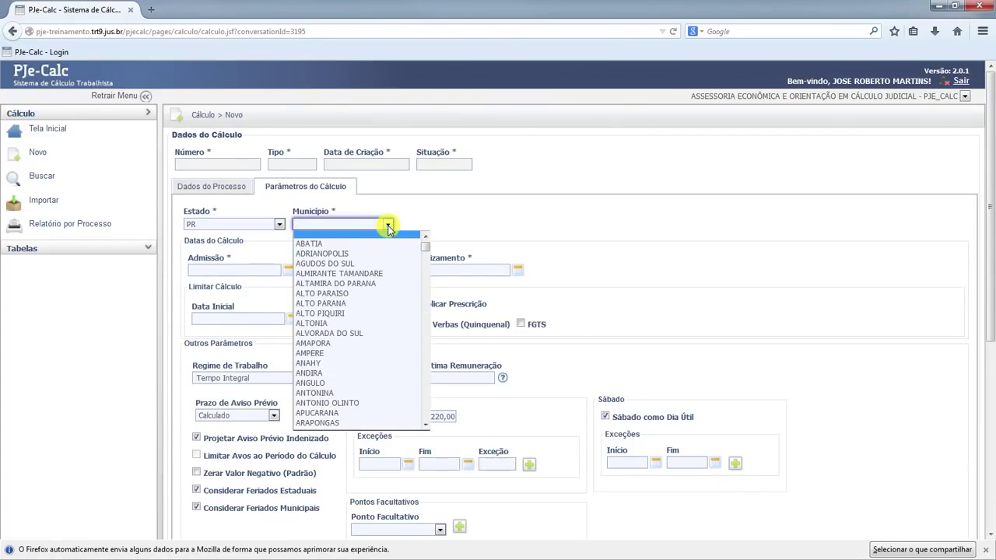
{"action": "key", "text": "c"}
{"action": "scroll", "coordinate": [368, 323], "scroll_direction": "down", "scroll_amount": 4}
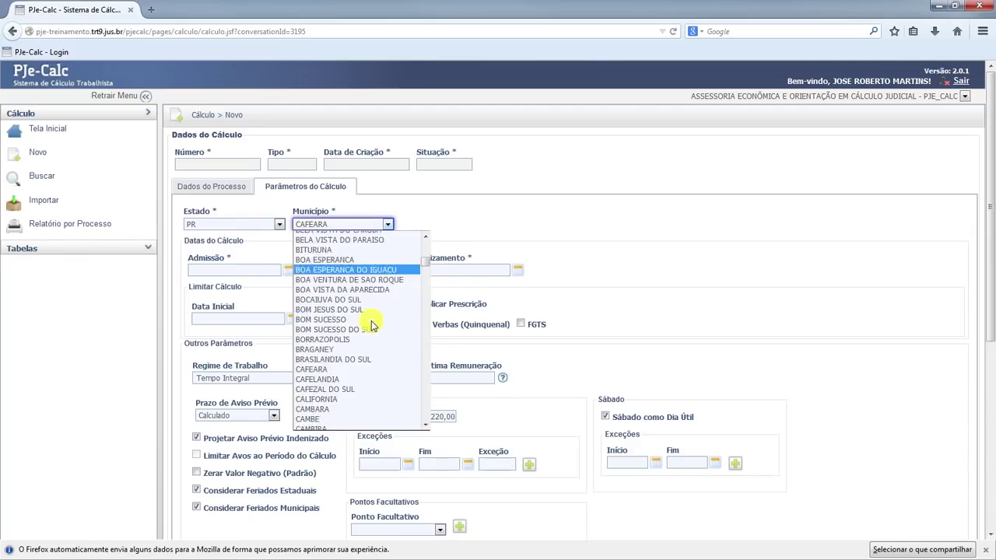
{"action": "scroll", "coordinate": [372, 325], "scroll_direction": "down", "scroll_amount": 2}
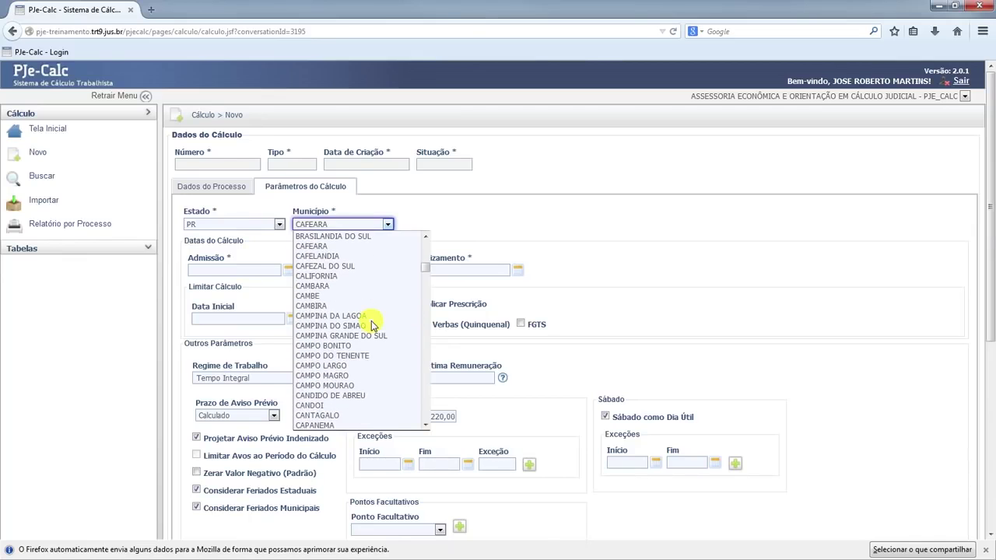
{"action": "scroll", "coordinate": [372, 325], "scroll_direction": "down", "scroll_amount": 6}
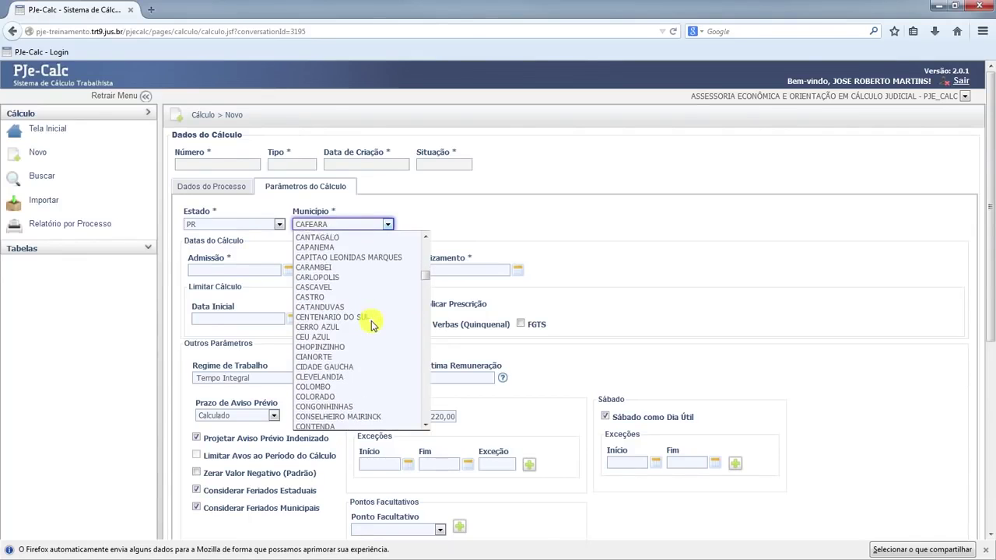
{"action": "scroll", "coordinate": [371, 326], "scroll_direction": "down", "scroll_amount": 6}
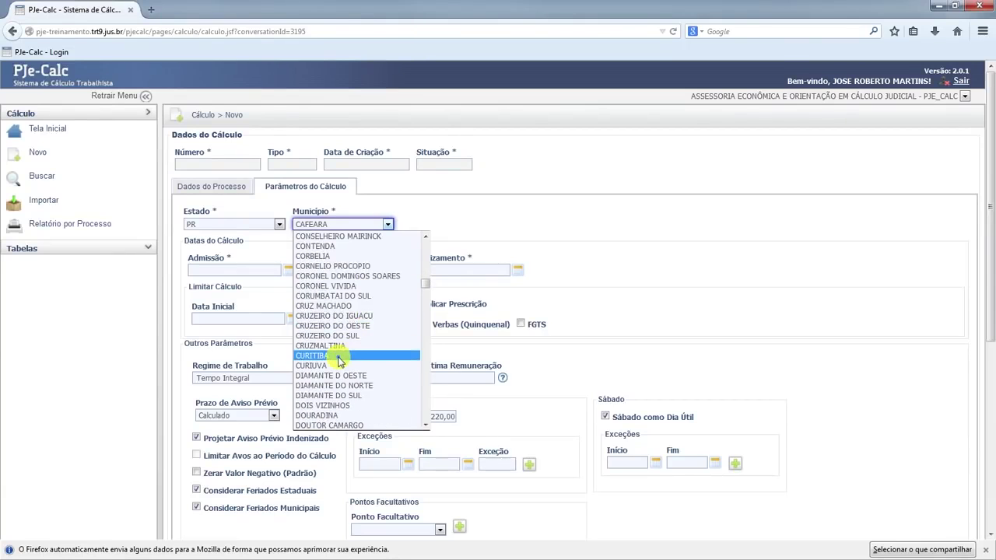
{"action": "left_click", "coordinate": [340, 356]}
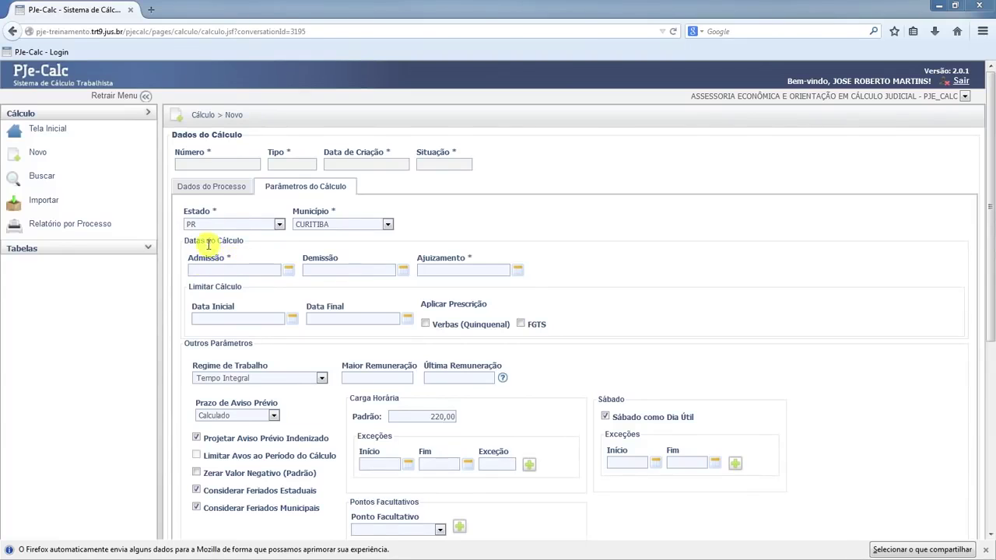
{"action": "left_click", "coordinate": [268, 271]}
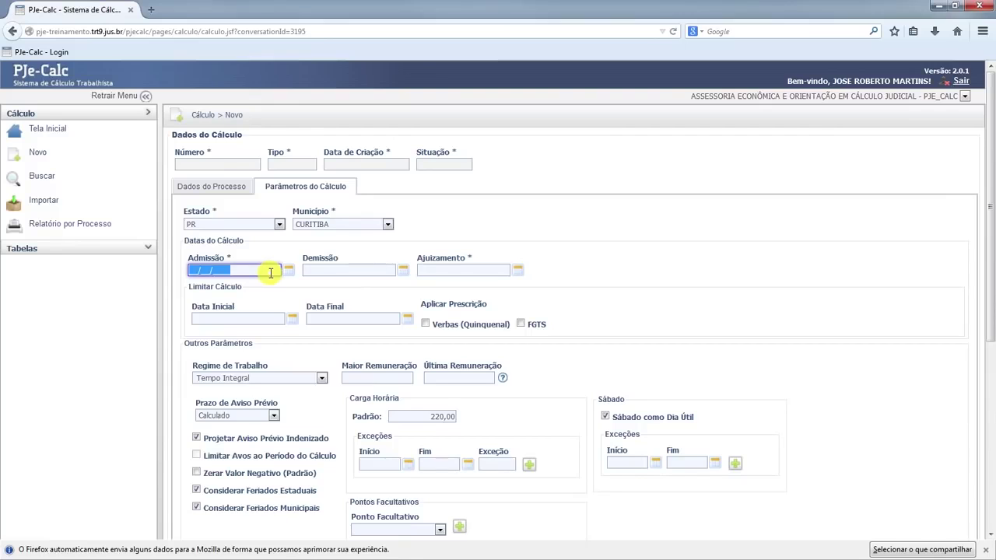
{"action": "left_click", "coordinate": [288, 271]}
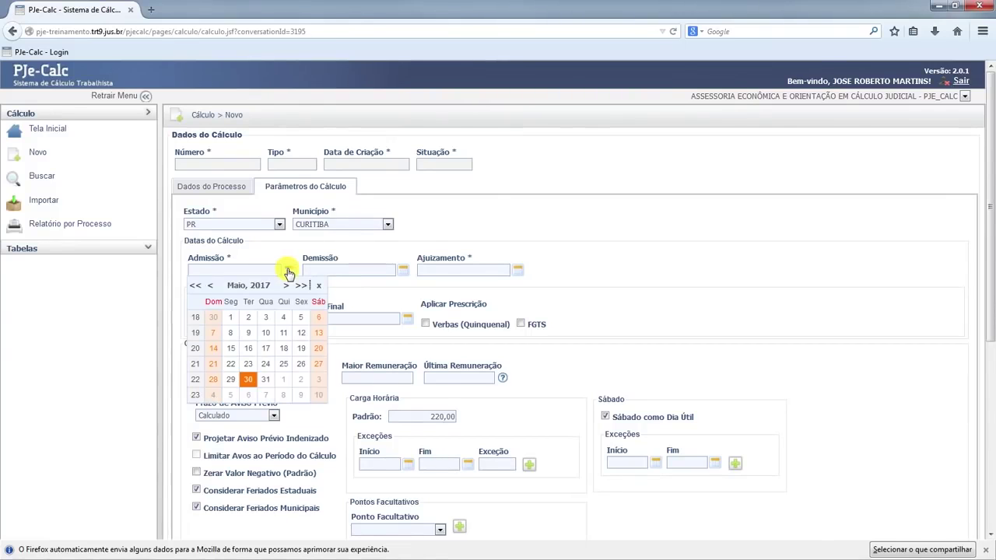
{"action": "left_click", "coordinate": [211, 288]}
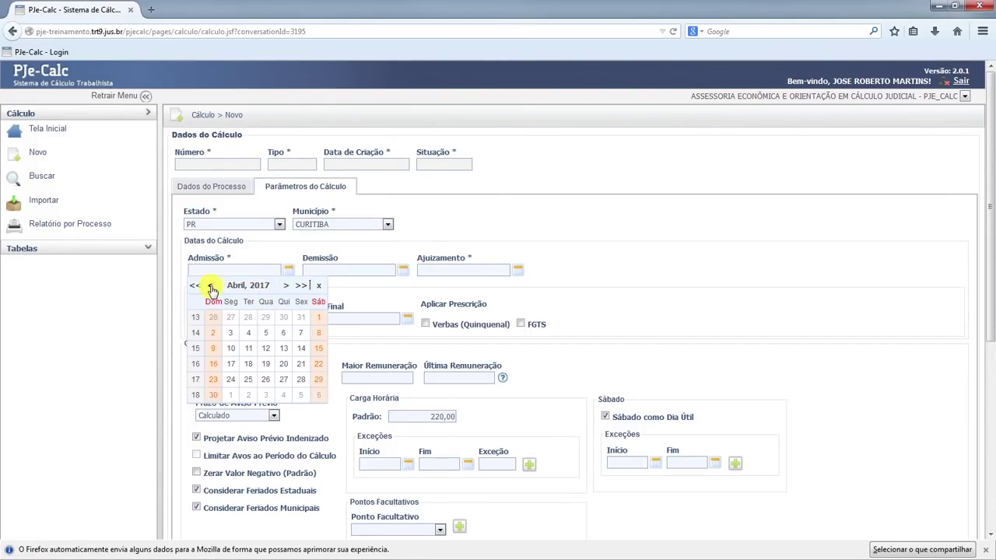
{"action": "left_click", "coordinate": [195, 285]}
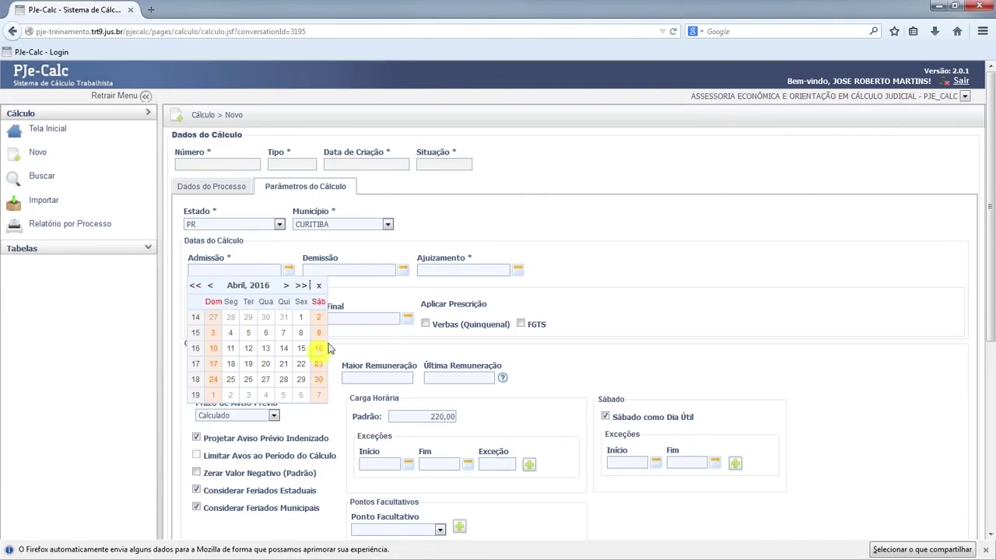
{"action": "left_click", "coordinate": [319, 288]}
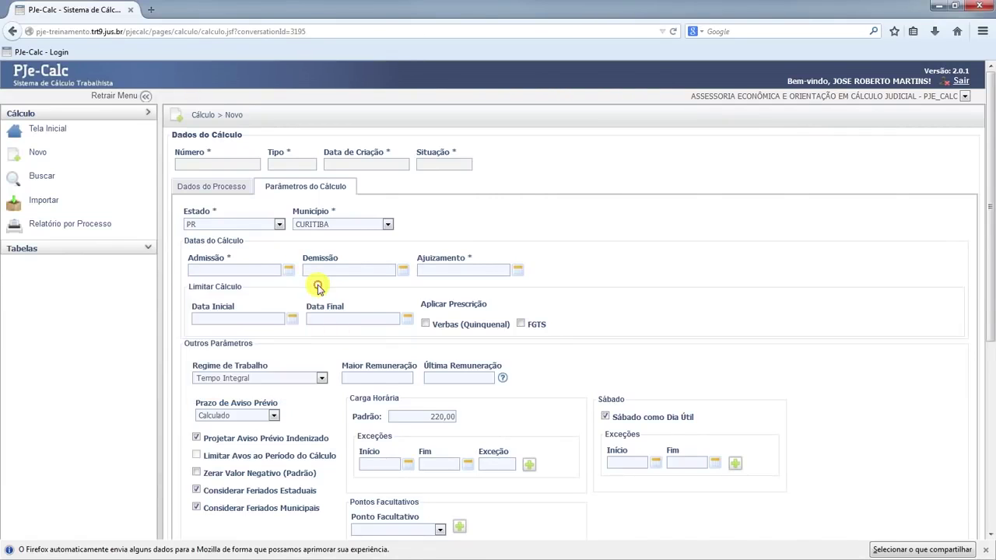
Set the calculation dates: Admissão 05/04/2013, Demissão 15/12/2014 and Ajuizamento 05/01/2015
{"action": "left_click", "coordinate": [200, 270]}
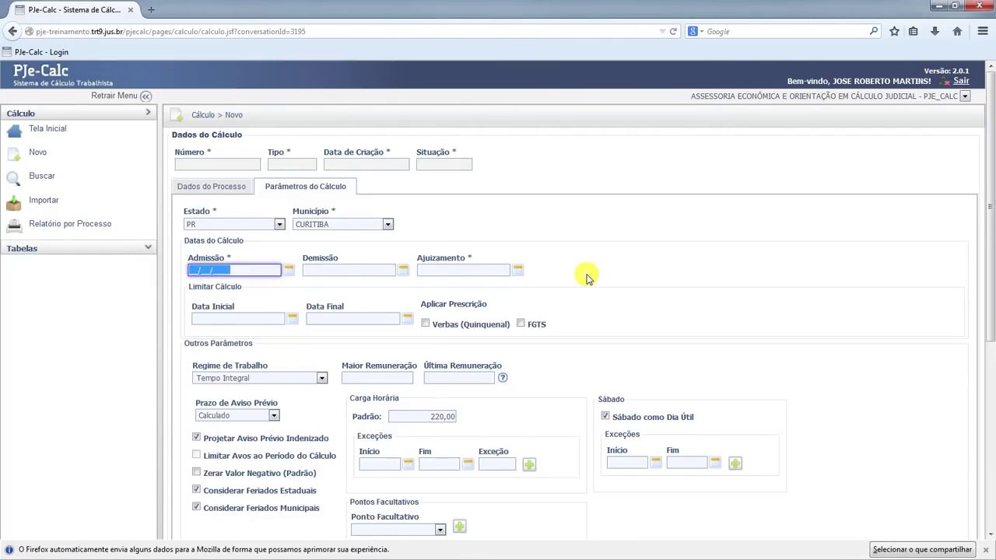
{"action": "type", "text": "05/04/2013"}
{"action": "key", "text": "Tab"}
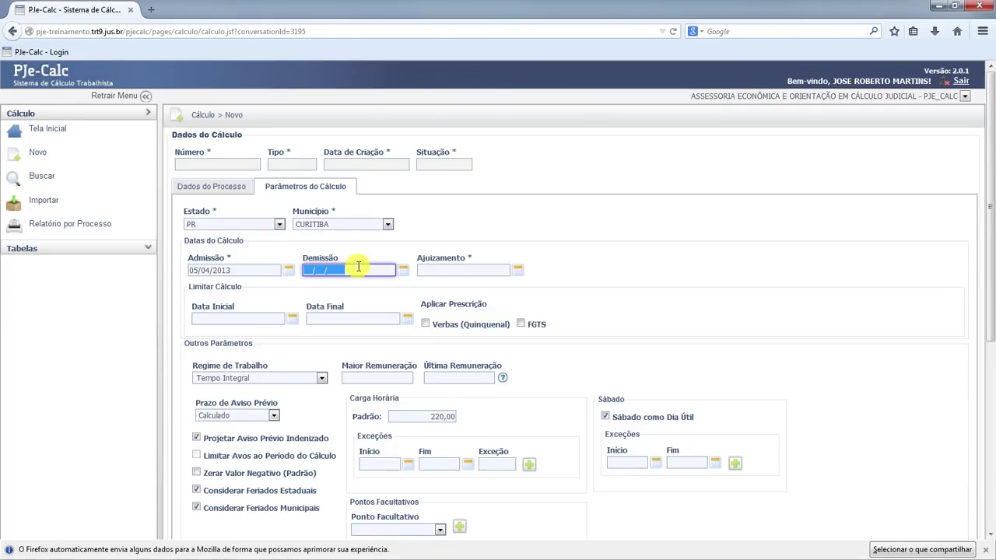
{"action": "type", "text": "15/12/2014"}
{"action": "left_click", "coordinate": [471, 271]}
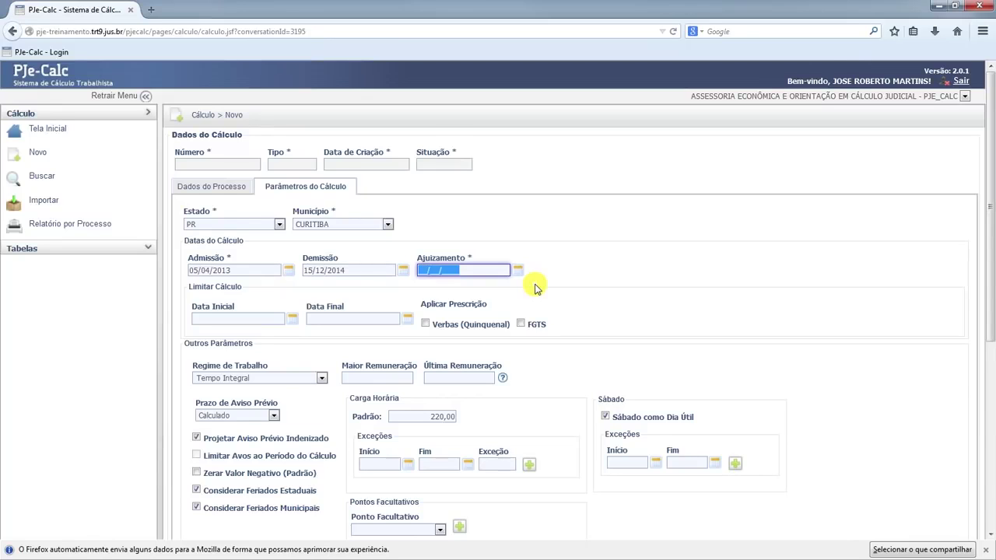
{"action": "type", "text": "05012015"}
{"action": "left_click", "coordinate": [196, 295]}
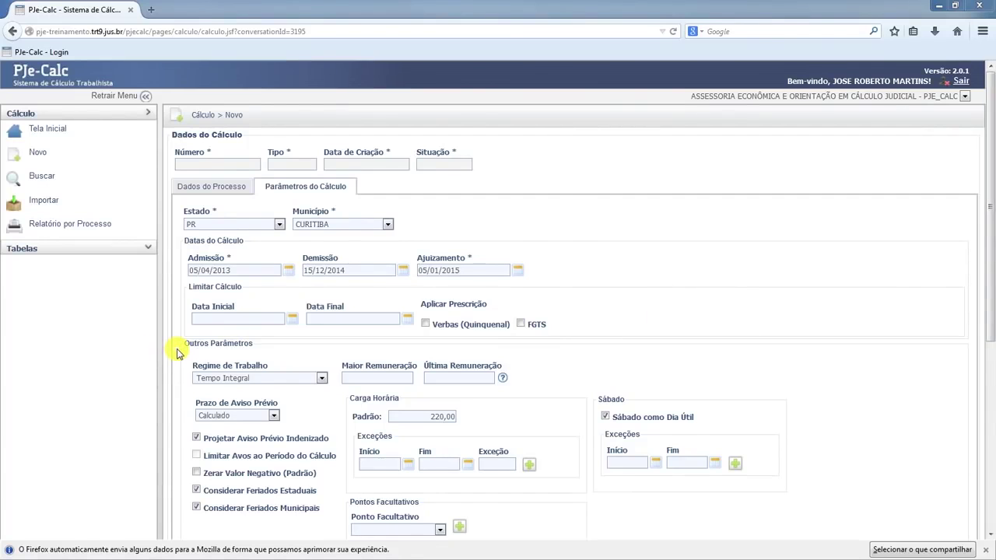
Examine the available options for Regime de Trabalho and Prazo de Aviso Prévio
{"action": "left_click", "coordinate": [322, 380]}
{"action": "left_click", "coordinate": [321, 380]}
{"action": "left_click", "coordinate": [321, 380]}
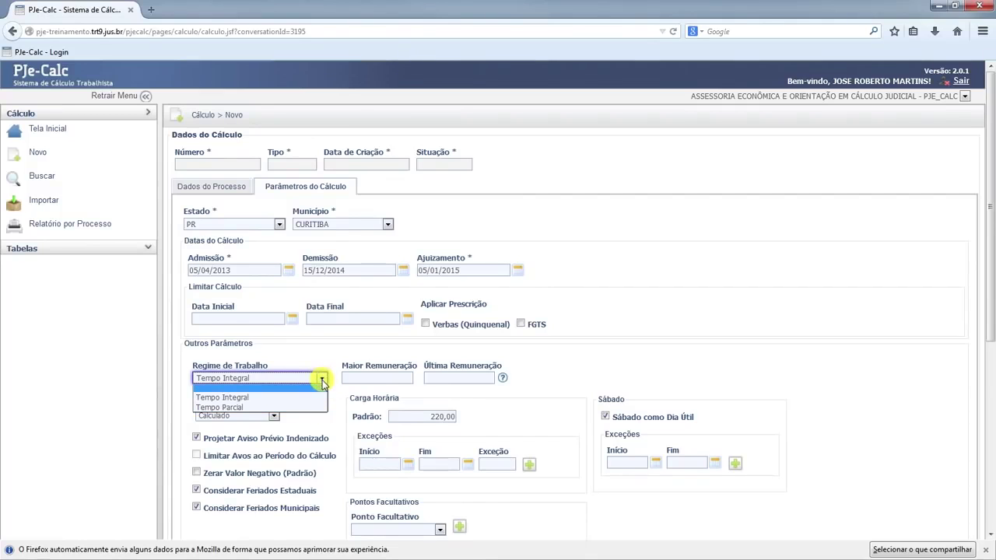
{"action": "left_click", "coordinate": [322, 379]}
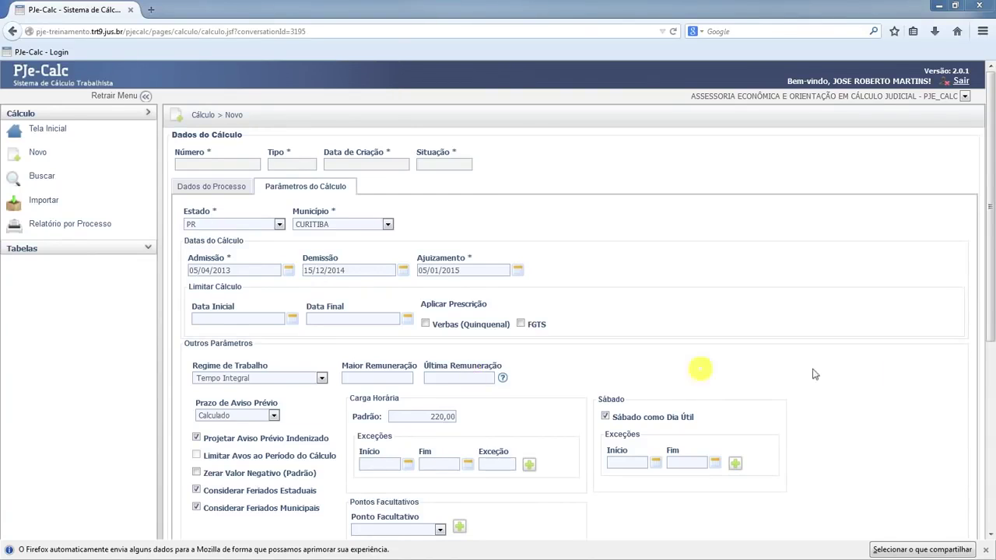
{"action": "left_click", "coordinate": [275, 417]}
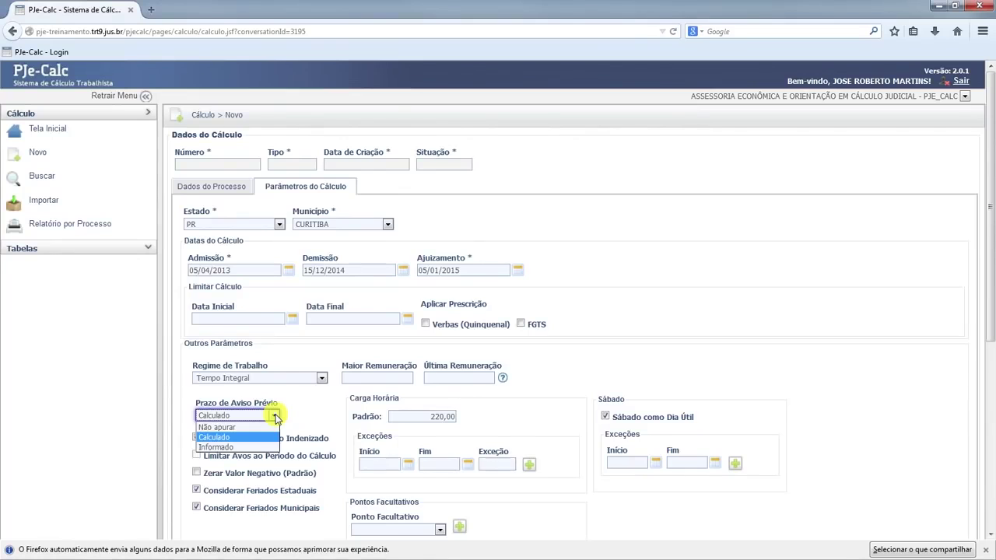
{"action": "left_click", "coordinate": [275, 417]}
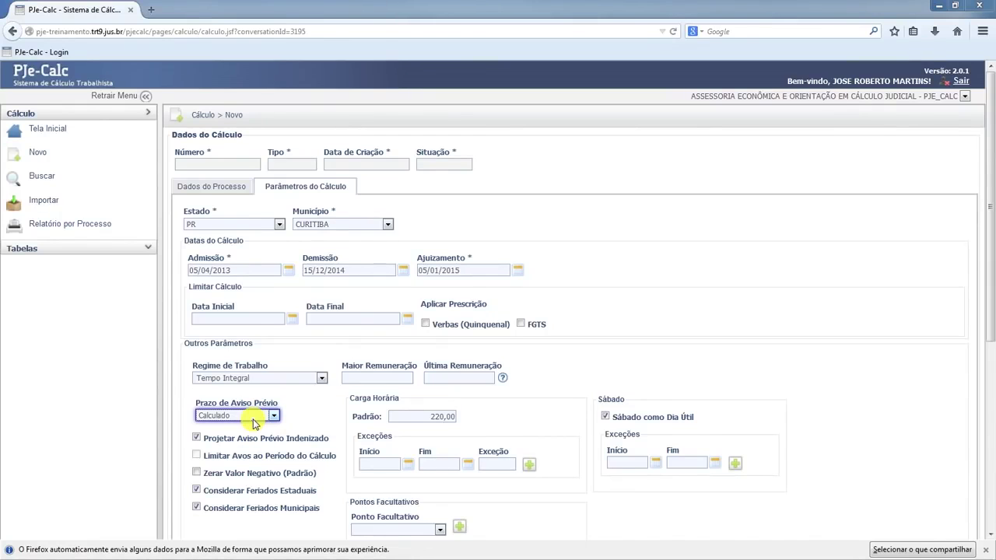
Switch Prazo de Aviso Prévio to Informado to inspect its Quantidade field, and restore the Calculado option
{"action": "left_click", "coordinate": [253, 419]}
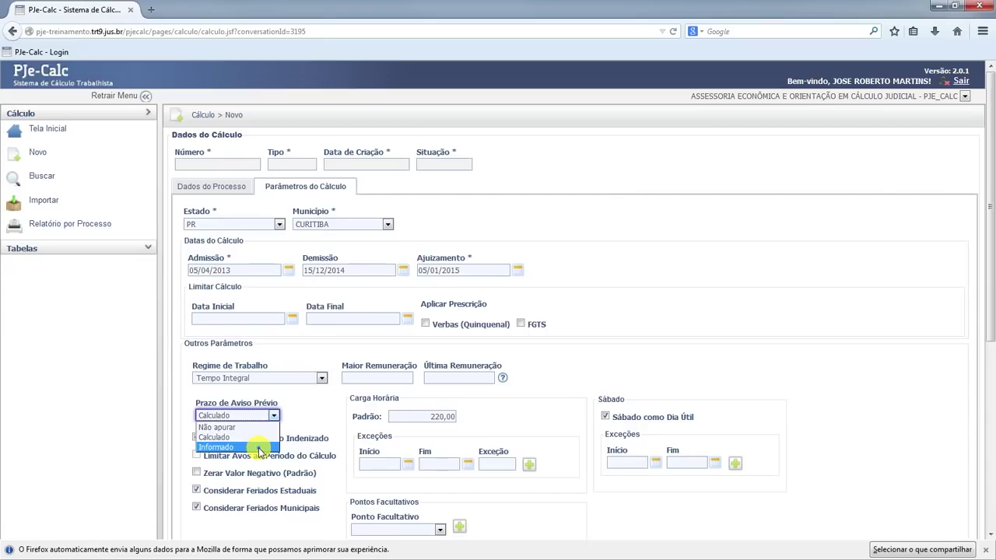
{"action": "left_click", "coordinate": [259, 449]}
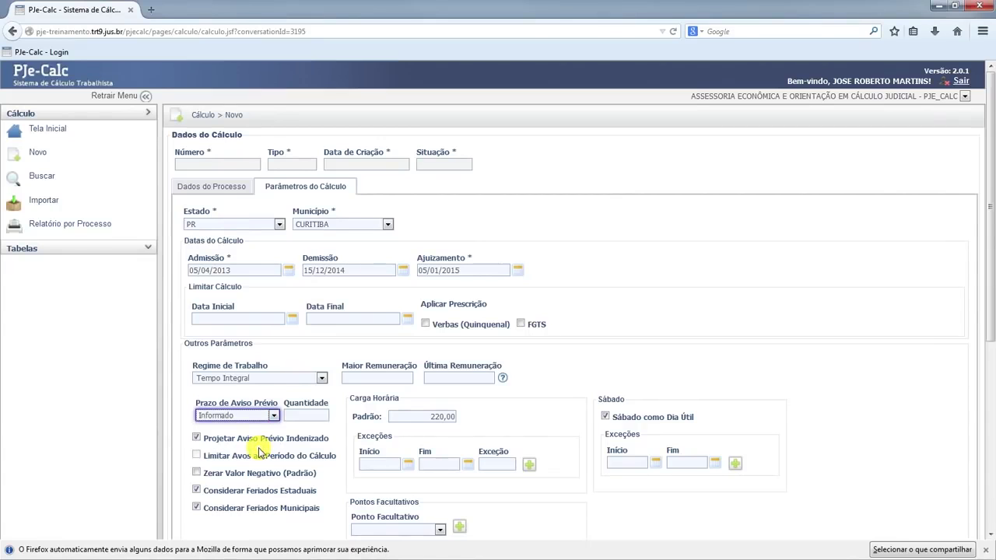
{"action": "left_click", "coordinate": [314, 413]}
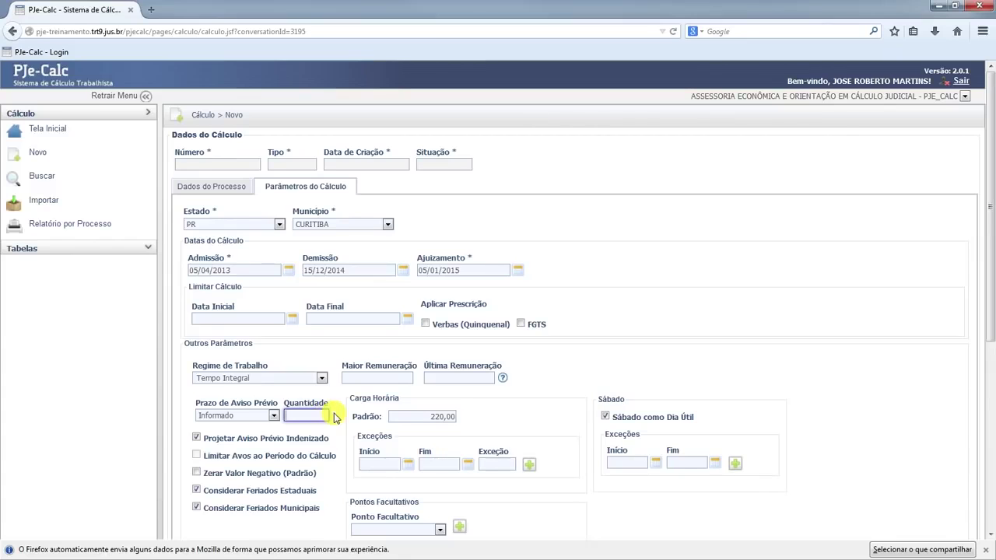
{"action": "left_click", "coordinate": [236, 416]}
{"action": "left_click", "coordinate": [234, 433]}
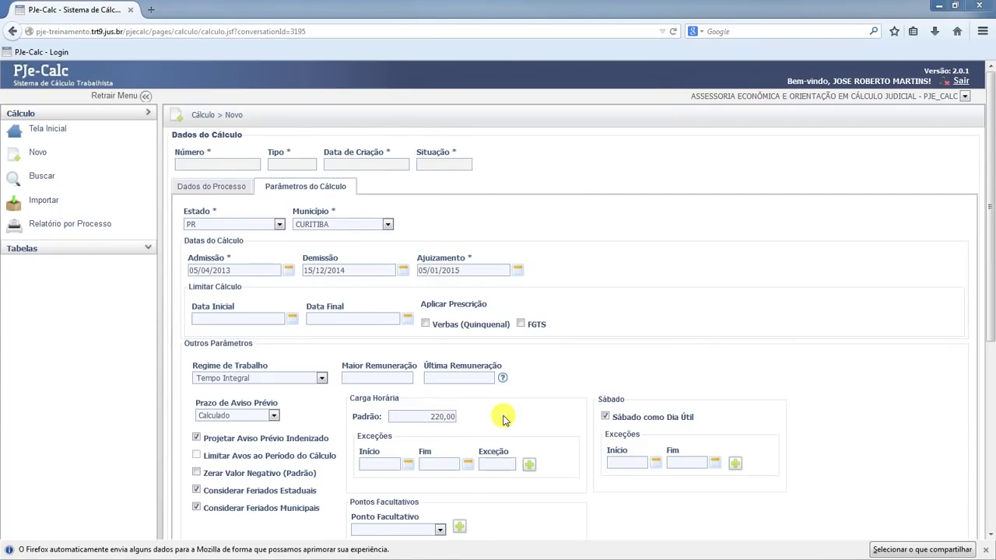
Examine the Carga Horária default and its Exceções fields, along with the Início and Fim exception dates for Sábado
{"action": "left_click", "coordinate": [424, 416]}
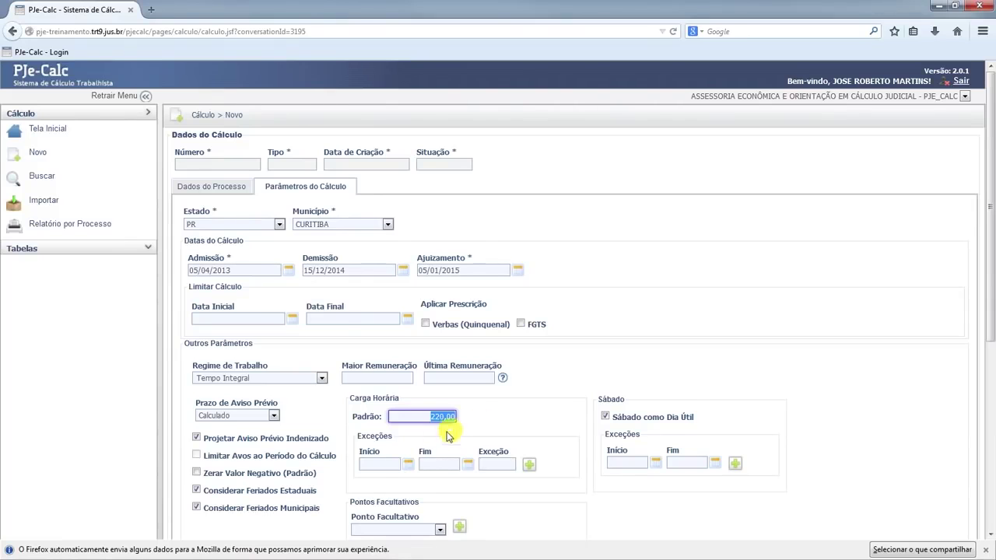
{"action": "left_click", "coordinate": [378, 465]}
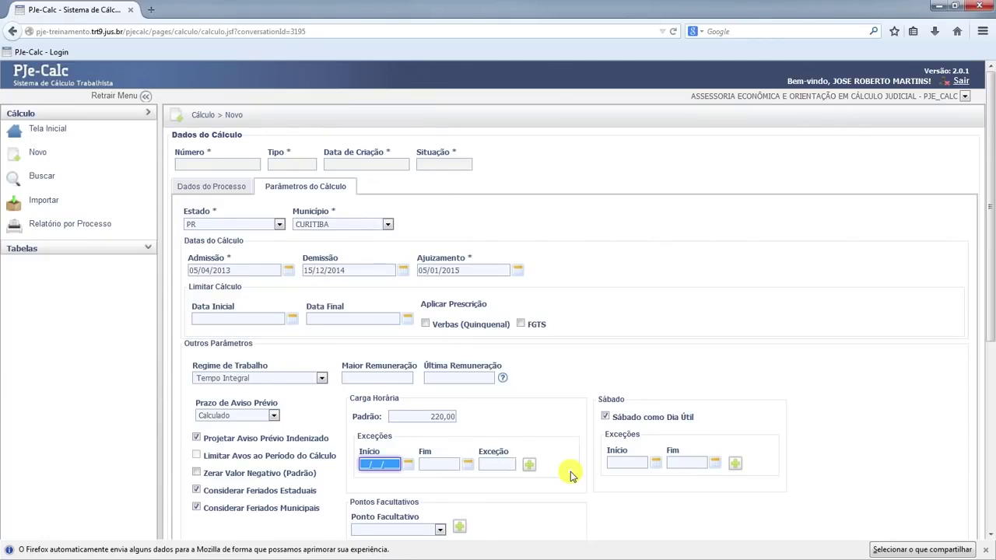
{"action": "left_click_drag", "start_coordinate": [365, 466], "coordinate": [394, 466]}
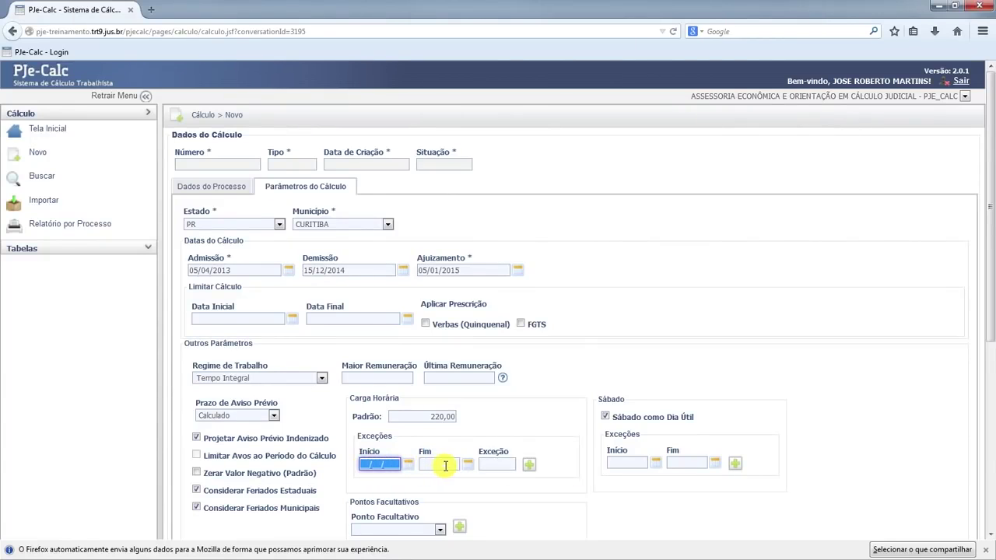
{"action": "left_click", "coordinate": [498, 465]}
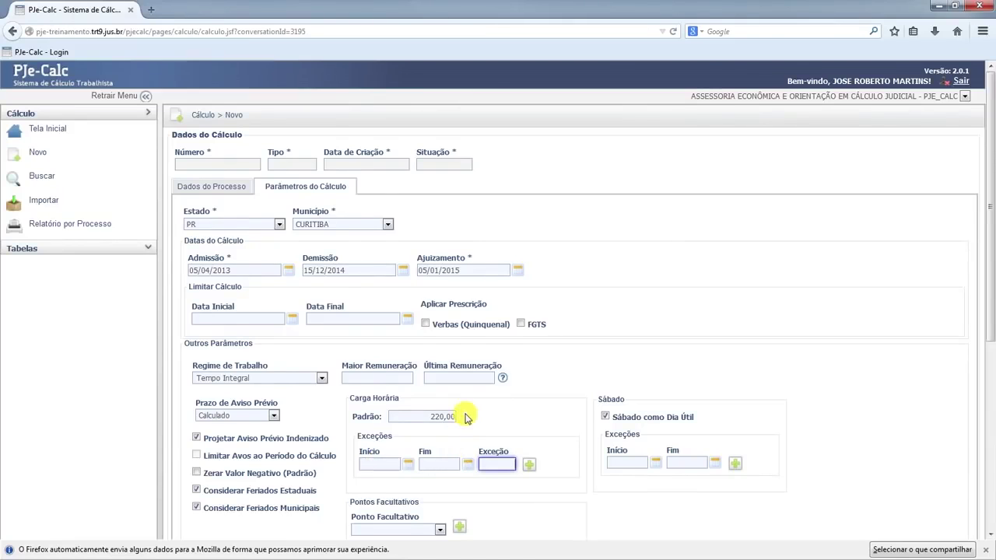
{"action": "left_click", "coordinate": [421, 415]}
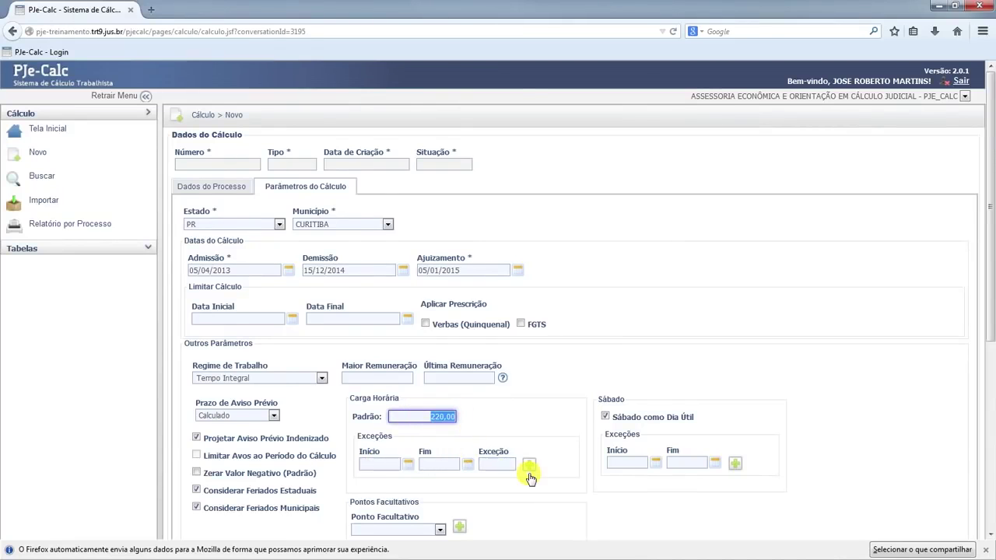
{"action": "left_click", "coordinate": [486, 465]}
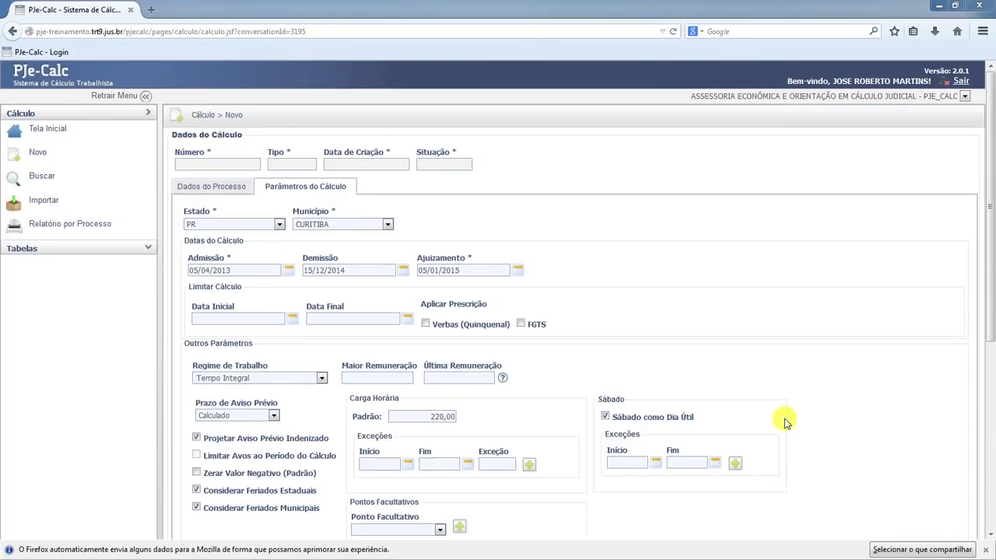
{"action": "left_click", "coordinate": [641, 463]}
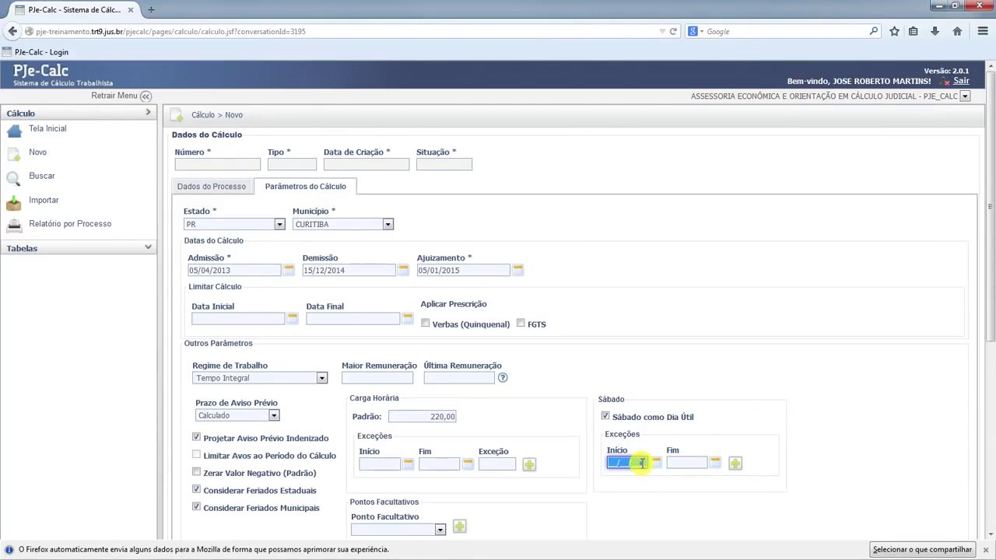
{"action": "left_click", "coordinate": [703, 463]}
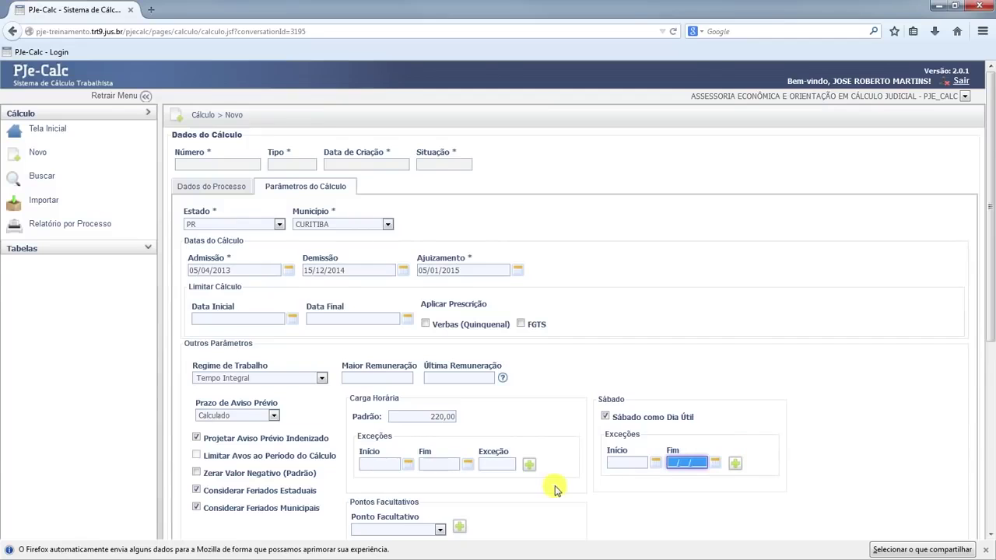
{"action": "left_click", "coordinate": [618, 464]}
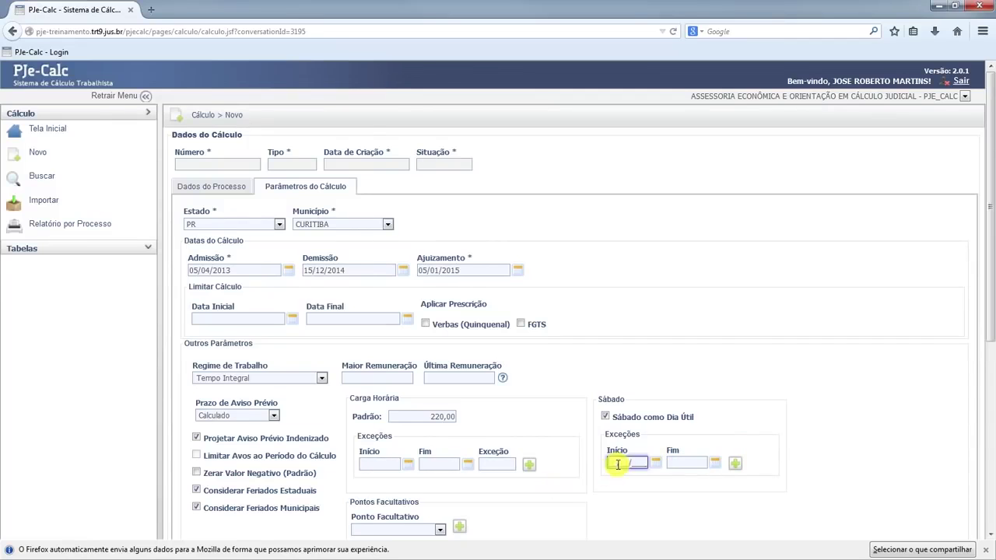
{"action": "left_click", "coordinate": [692, 465]}
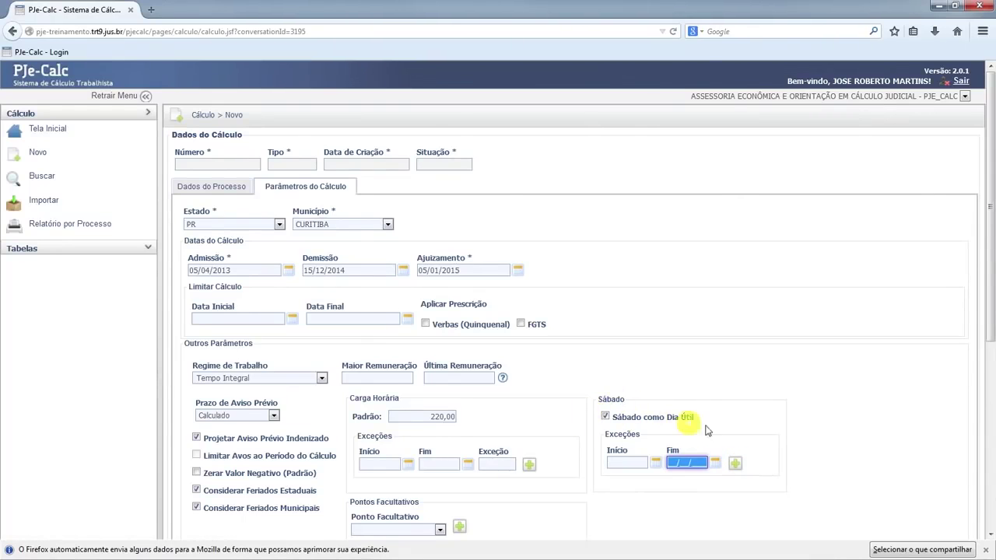
Remove CARNAVAL from the Pontos Facultativos list and add it back
{"action": "scroll", "coordinate": [509, 296], "scroll_direction": "down", "scroll_amount": 3}
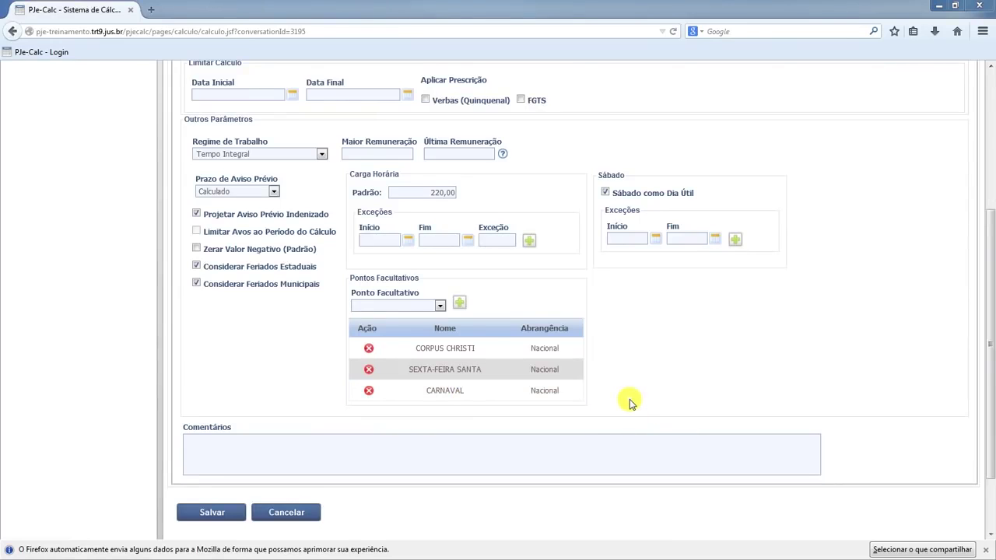
{"action": "left_click", "coordinate": [369, 392]}
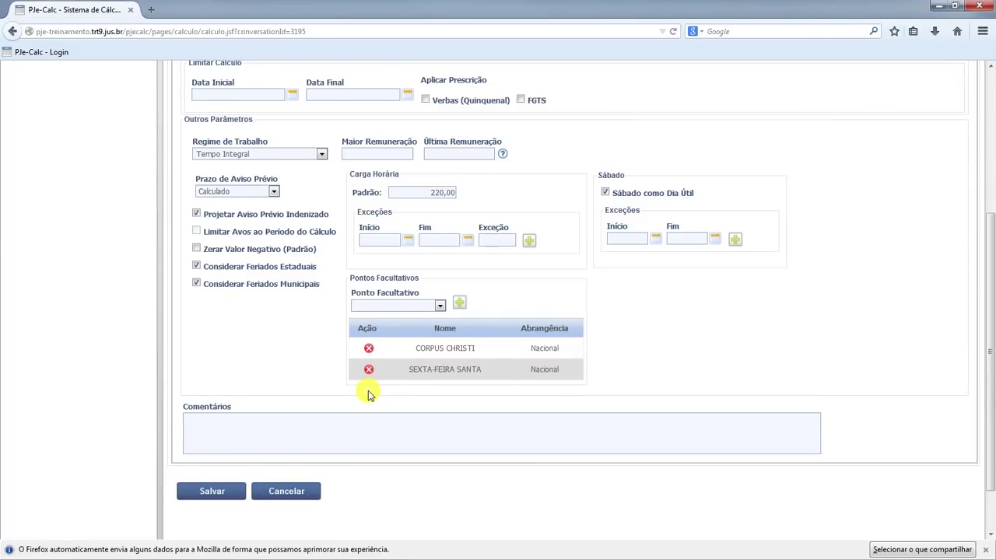
{"action": "left_click", "coordinate": [440, 306]}
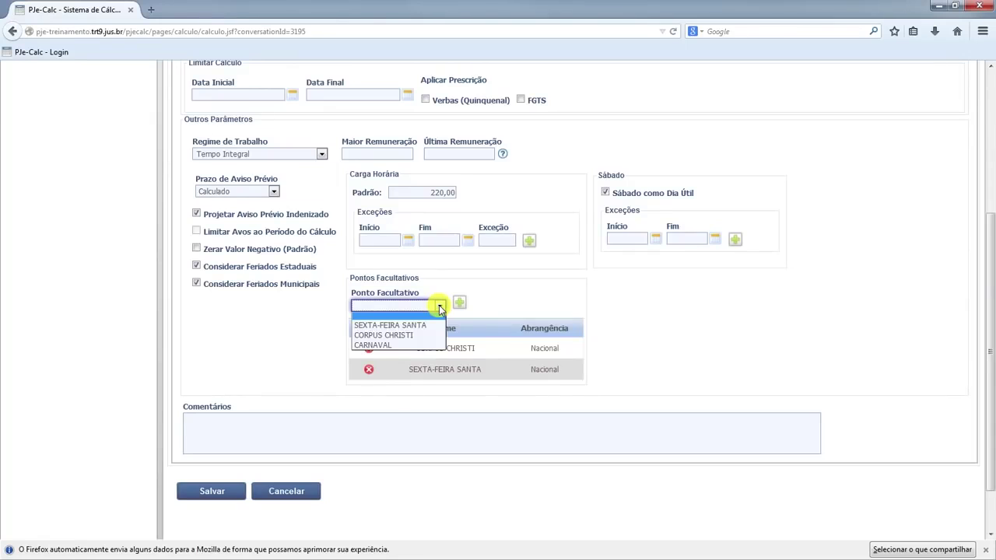
{"action": "left_click", "coordinate": [407, 347]}
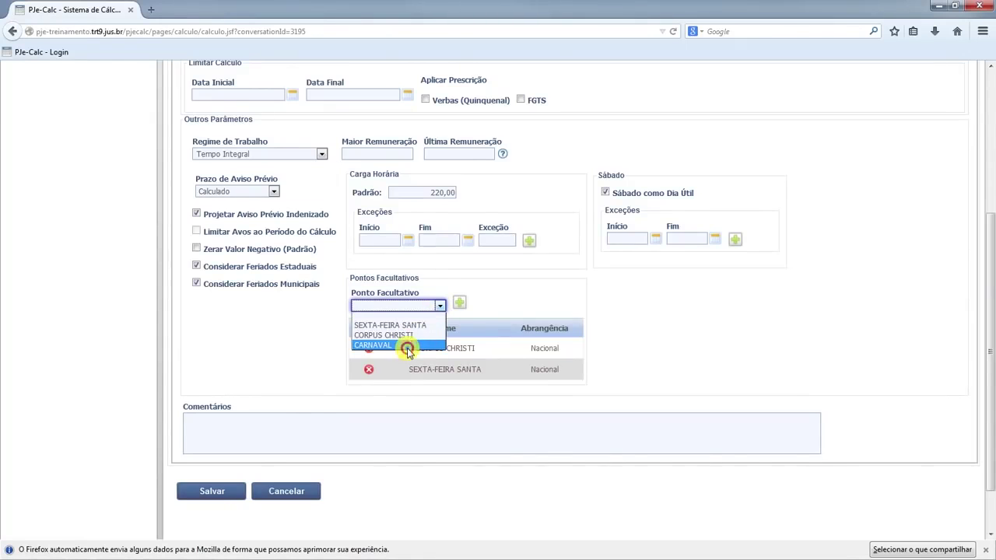
{"action": "left_click", "coordinate": [461, 305]}
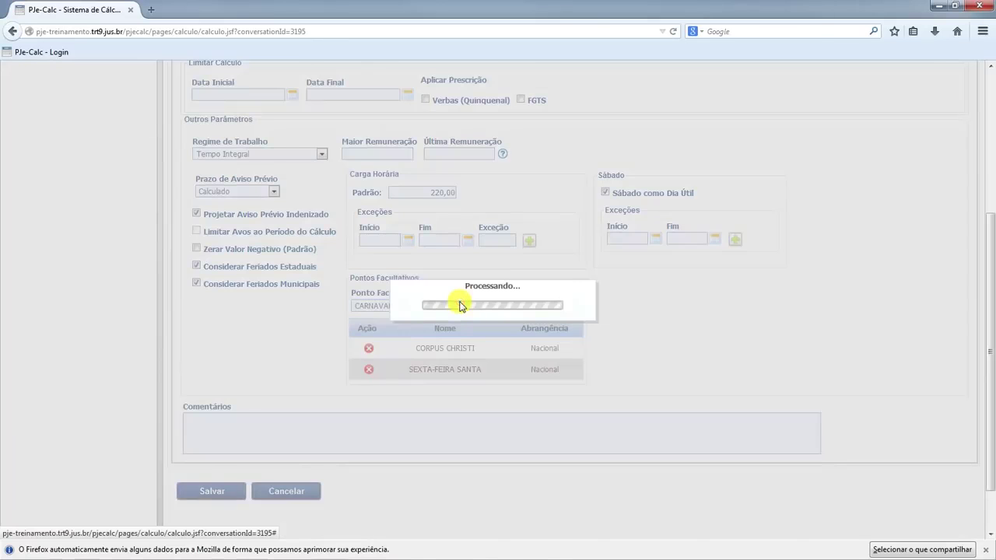
Save the new calculation with the process data and calculation parameters entered
{"action": "scroll", "coordinate": [193, 362], "scroll_direction": "down", "scroll_amount": 2}
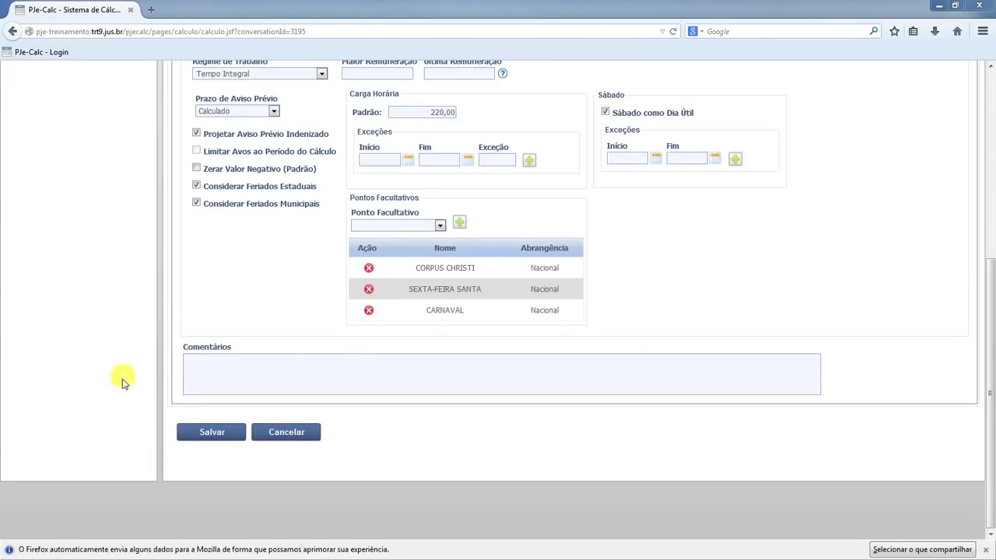
{"action": "left_click", "coordinate": [212, 431]}
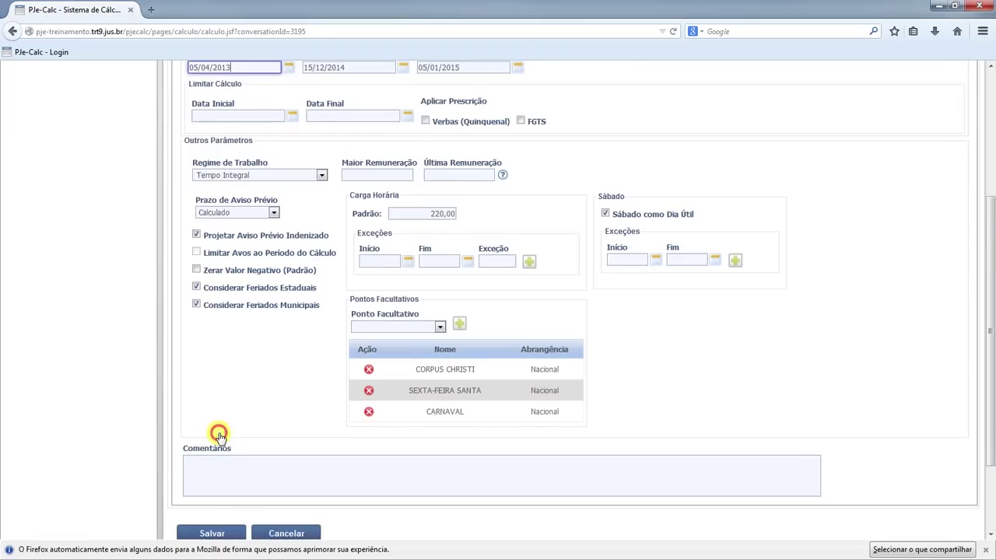